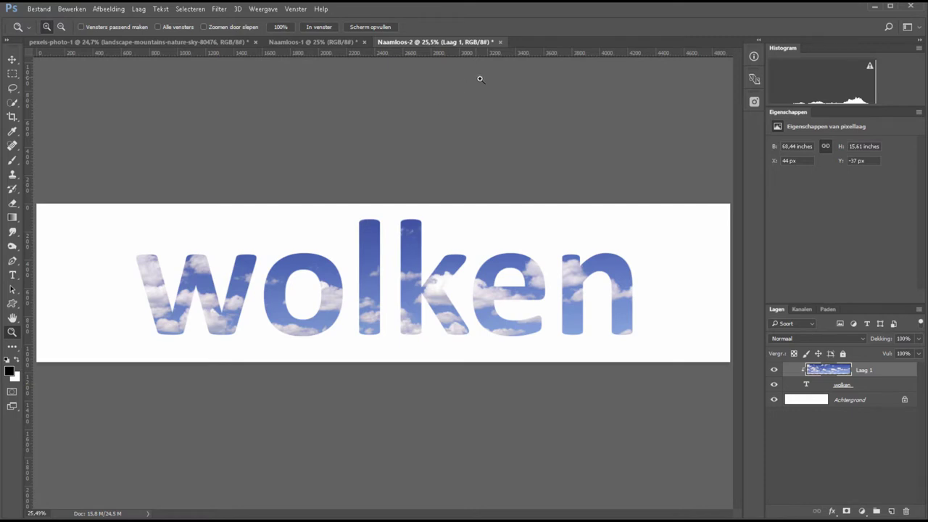
Close the Naamloos-2 wolken demo document without saving its changes.
left_click(500, 42)
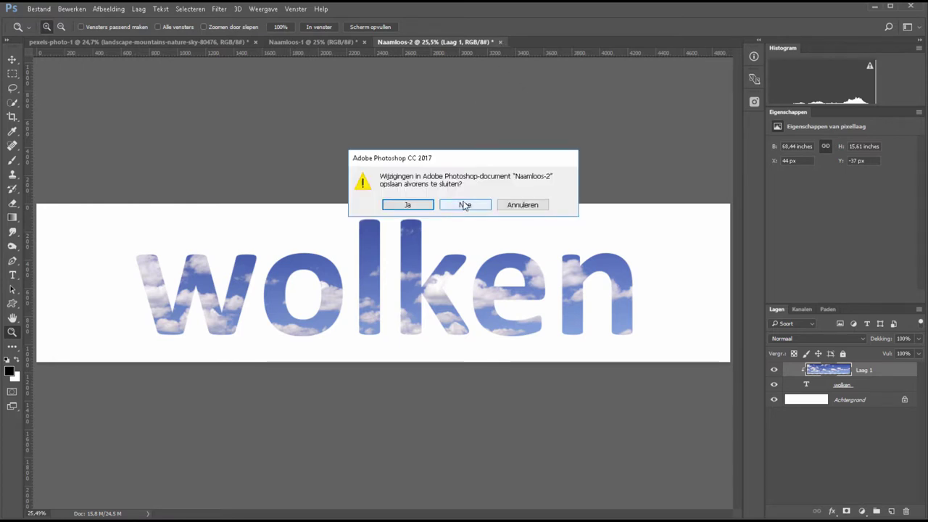
left_click(459, 206)
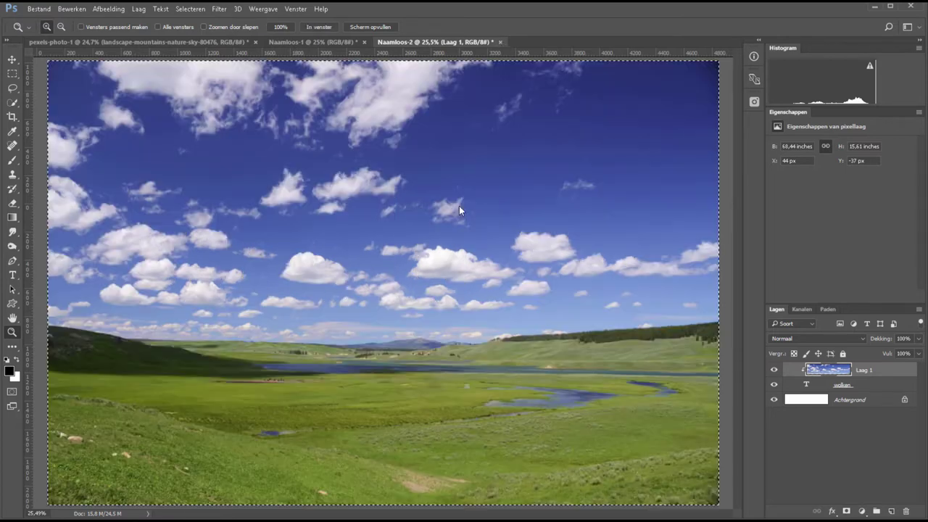
Type WOLKEN in Calibri Bold 1200 pt on the blank Naamloos-1 canvas and commit it.
left_click(279, 41)
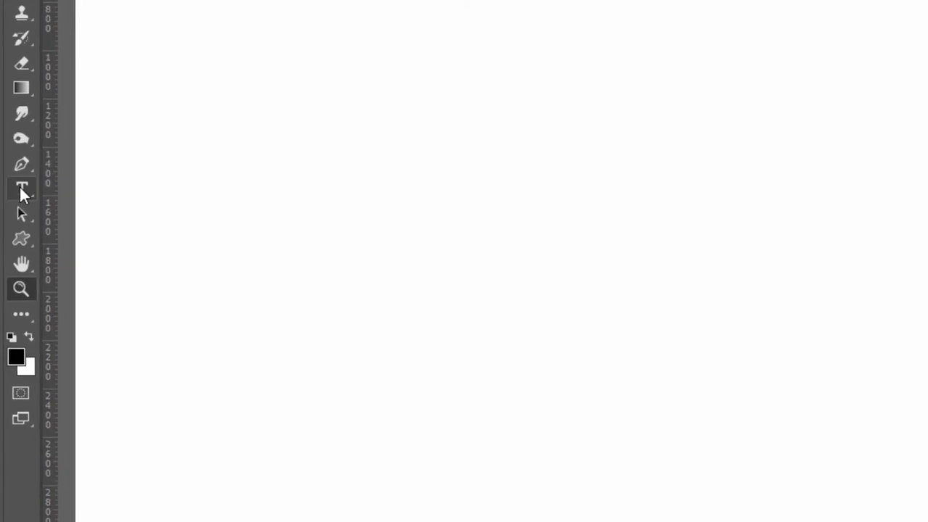
left_click(21, 188)
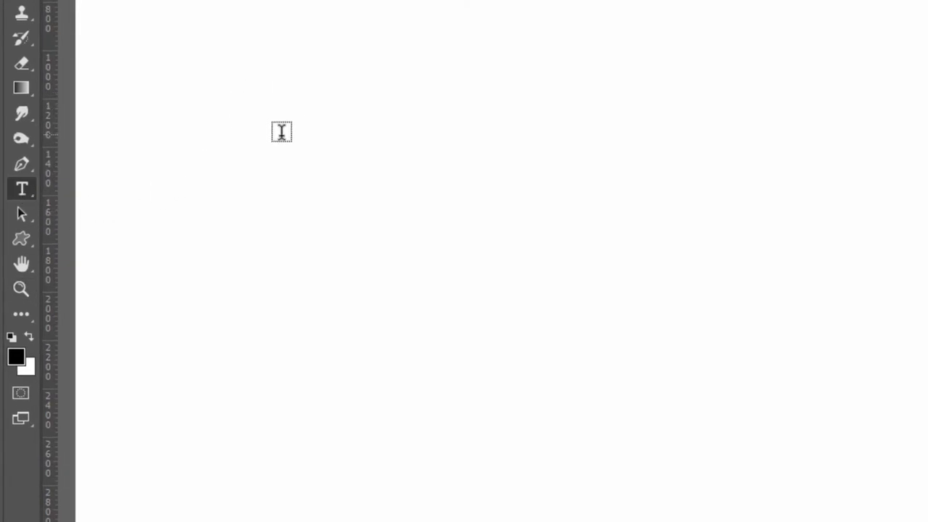
left_click(276, 124)
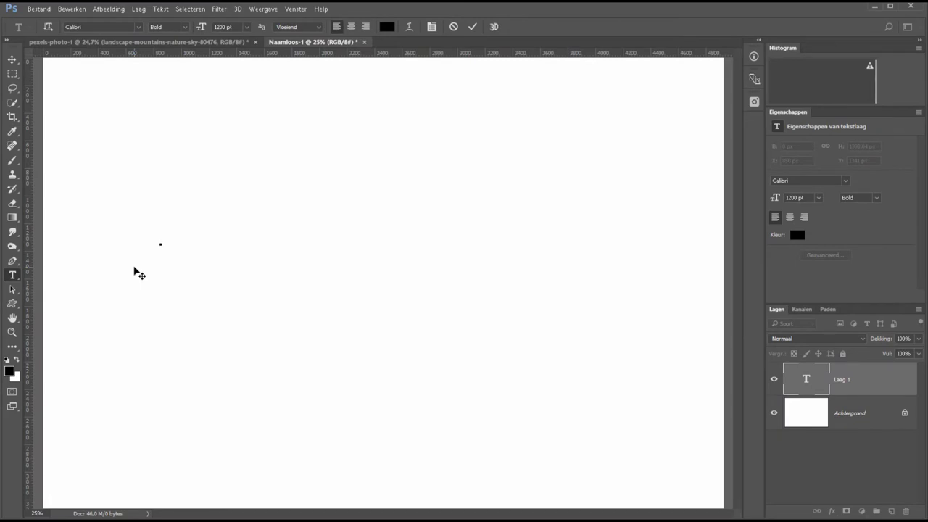
type("WOLKE")
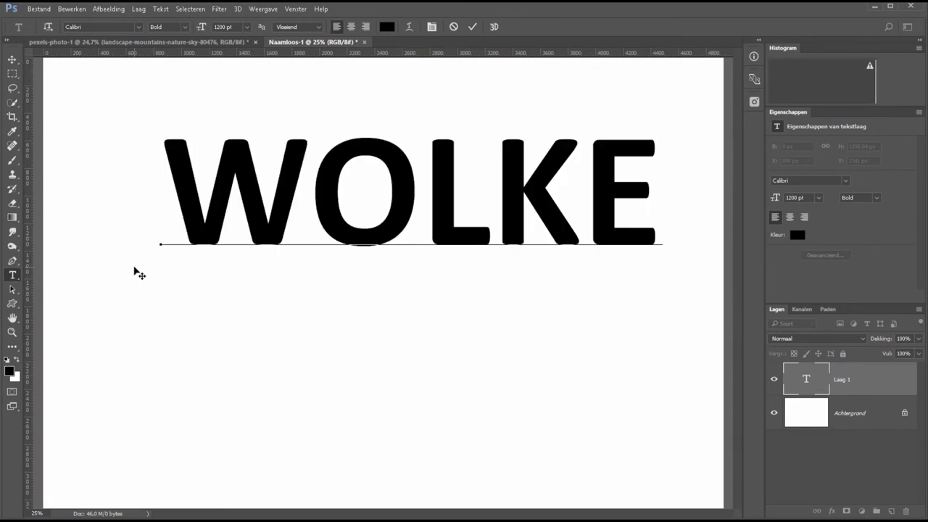
type("N")
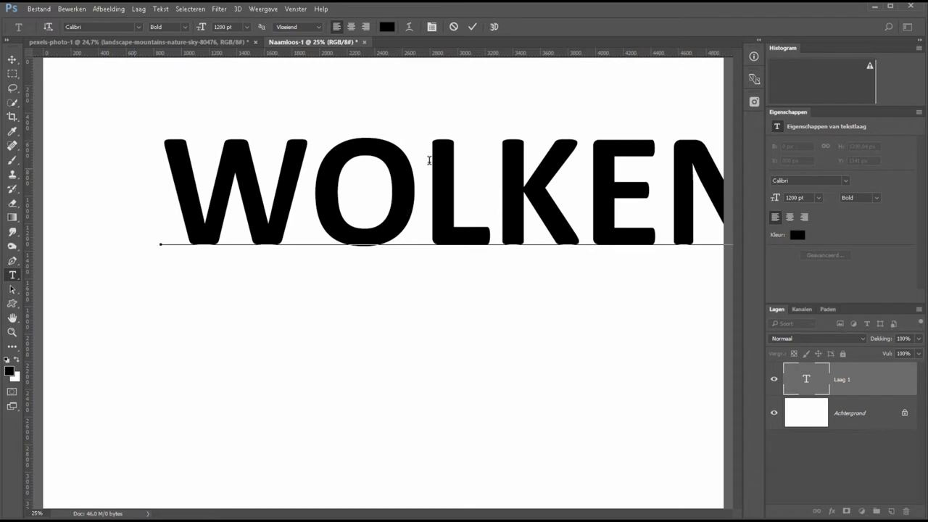
left_click(472, 27)
Move WOLKEN down and left, preview Charlemagne Std, then cancel to keep Calibri Bold.
key("v")
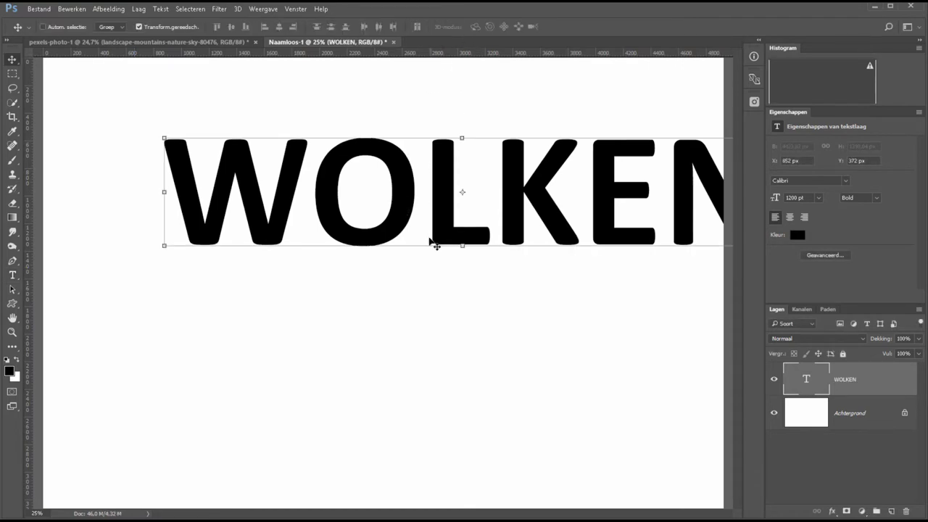
left_click_drag(433, 242, 362, 300)
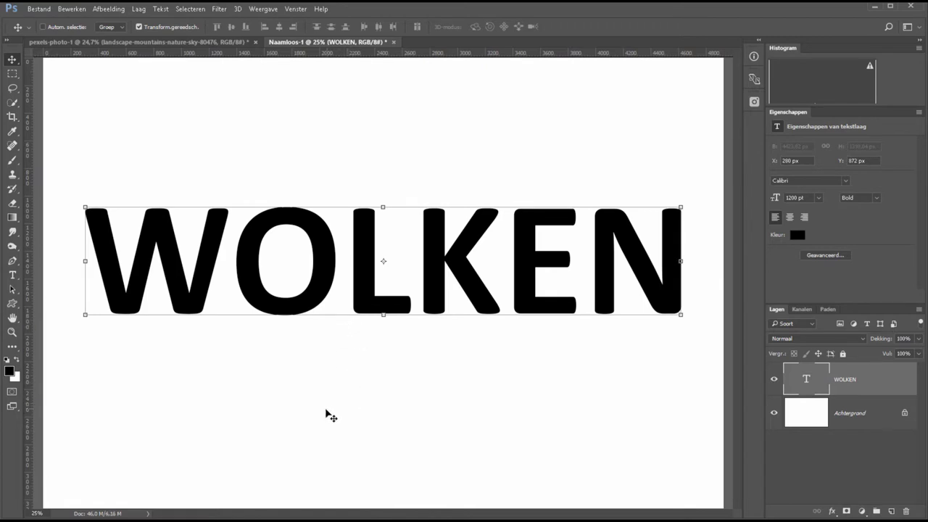
left_click(15, 274)
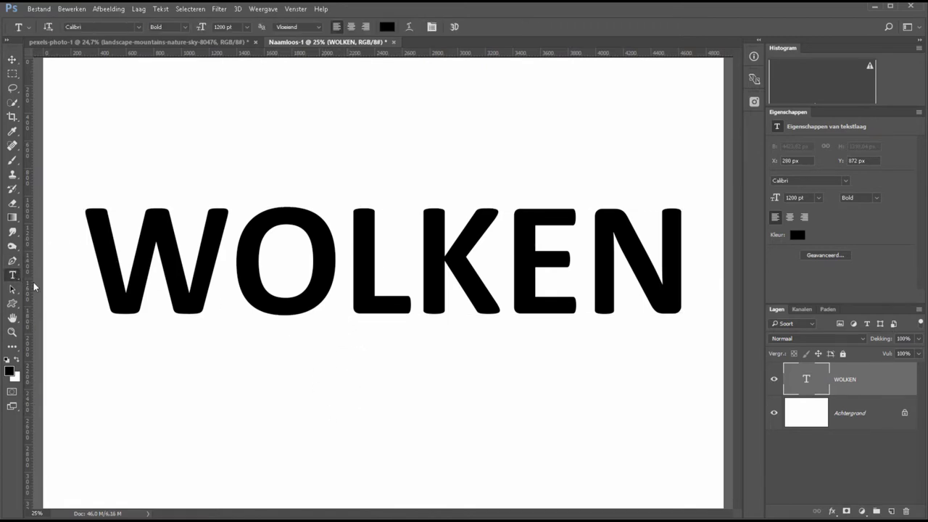
left_click(232, 258)
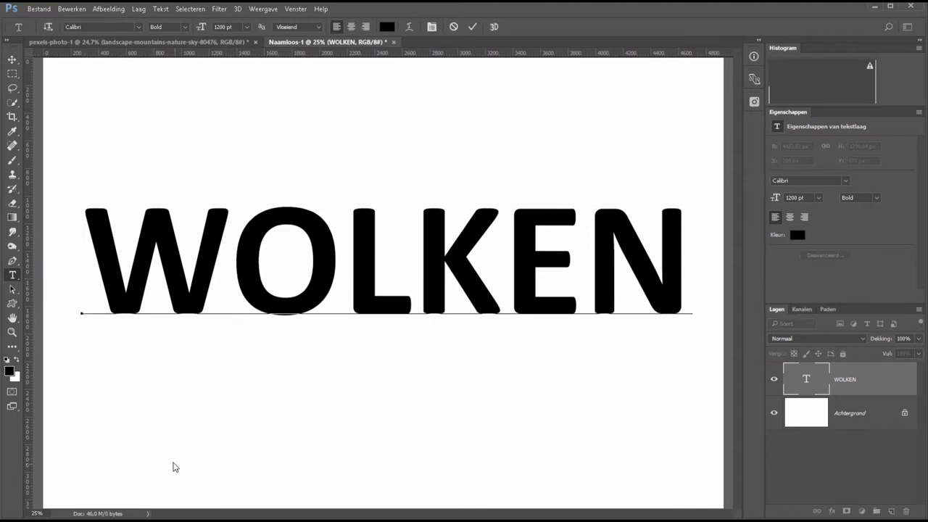
key("ctrl+a")
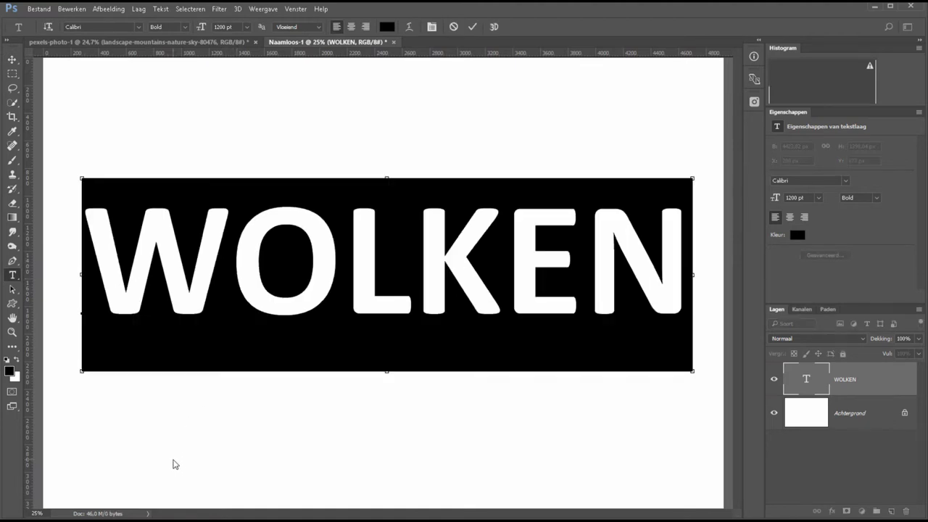
left_click(137, 29)
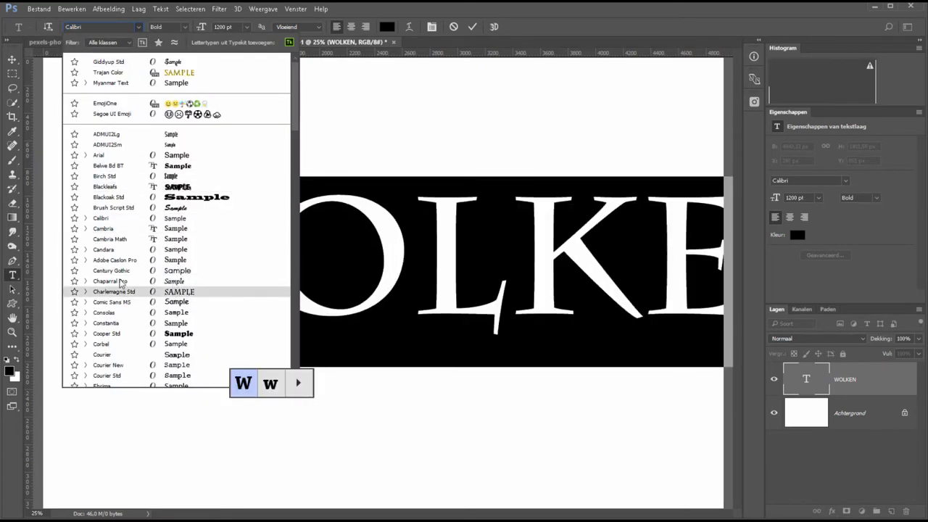
left_click(109, 290)
left_click(472, 27)
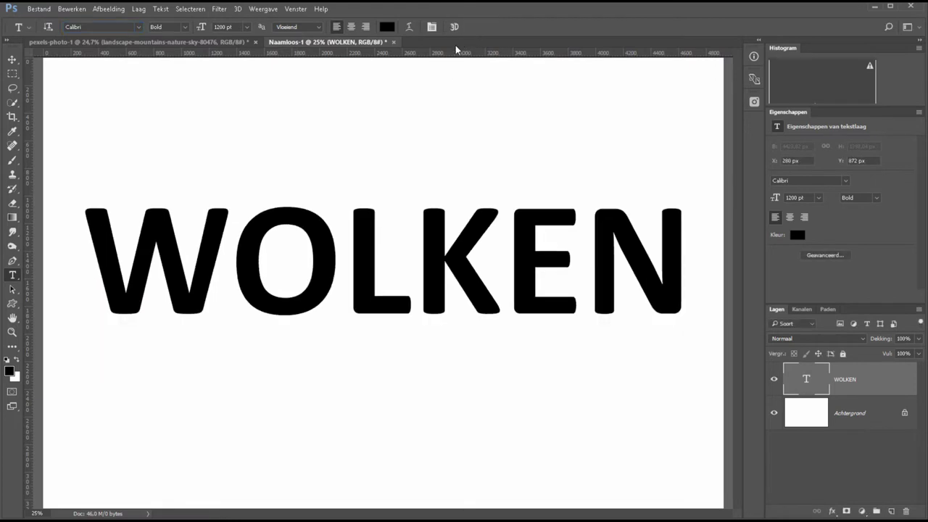
Scale WOLKEN up, move it slightly lower, then bring up the pexels-photo-1 document.
left_click(12, 58)
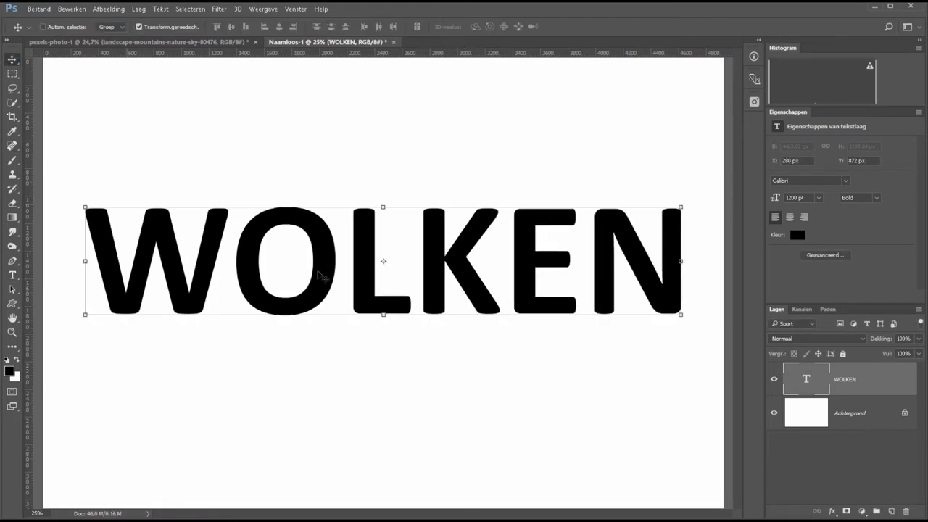
left_click_drag(368, 297, 369, 342)
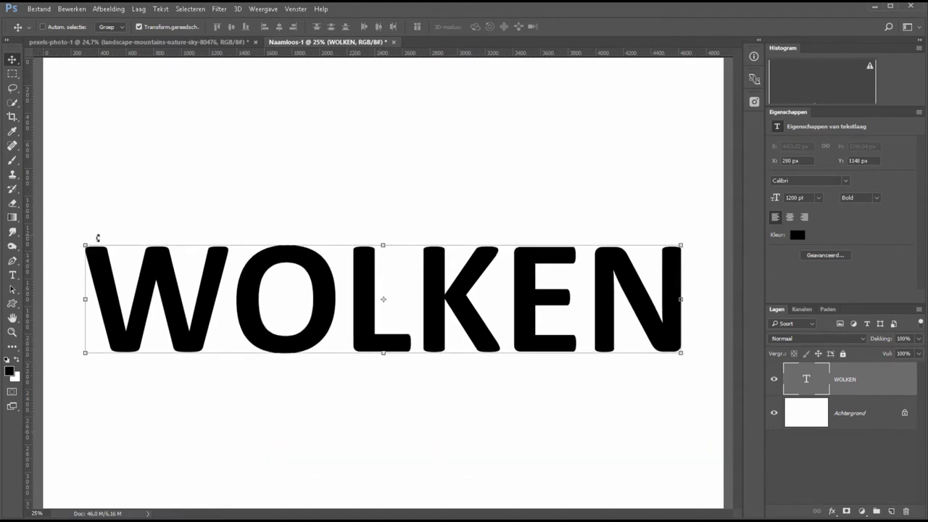
left_click_drag(83, 243, 62, 208)
key("Return")
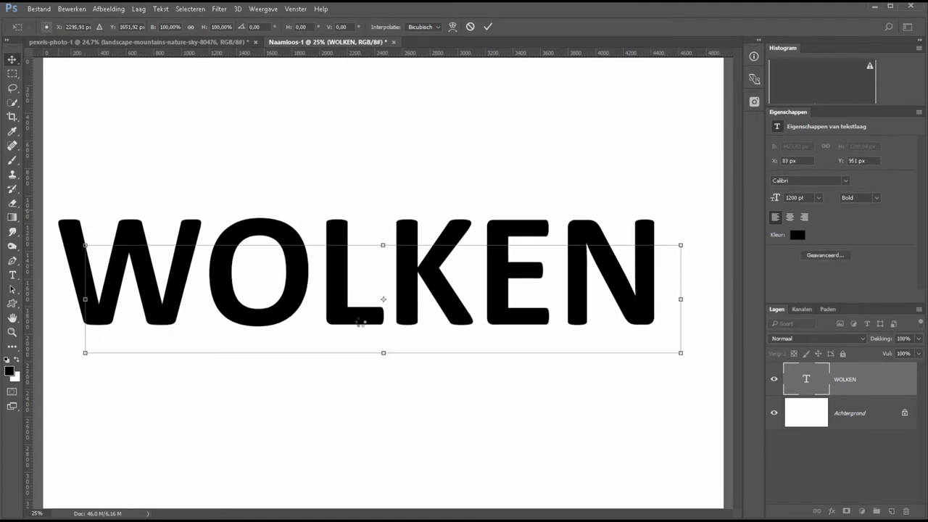
left_click_drag(363, 321, 363, 338)
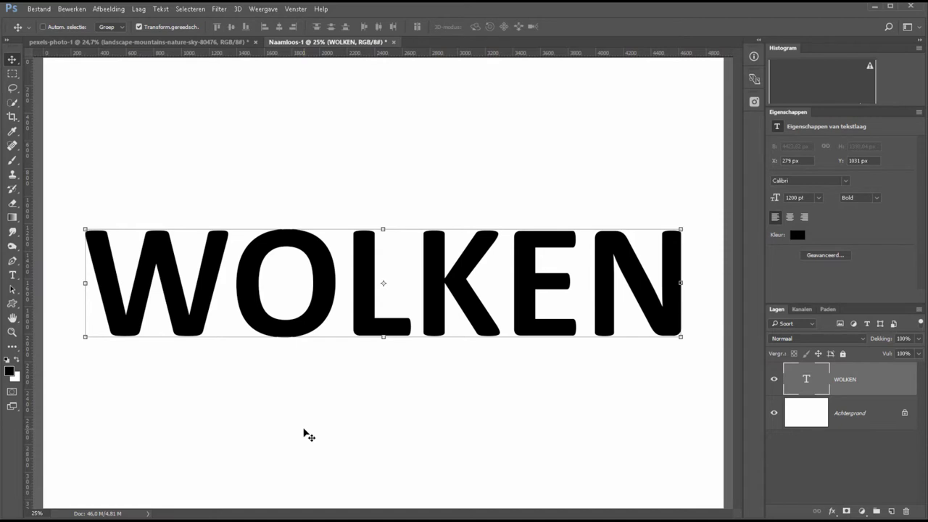
left_click(94, 42)
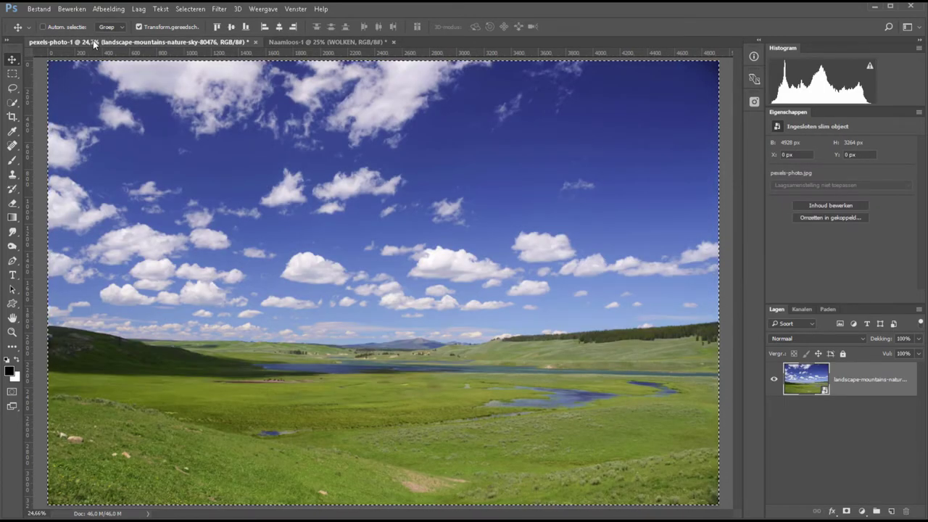
Drag the landscape photo into Naamloos-1 and position it to cover the whole canvas.
key("ctrl+t")
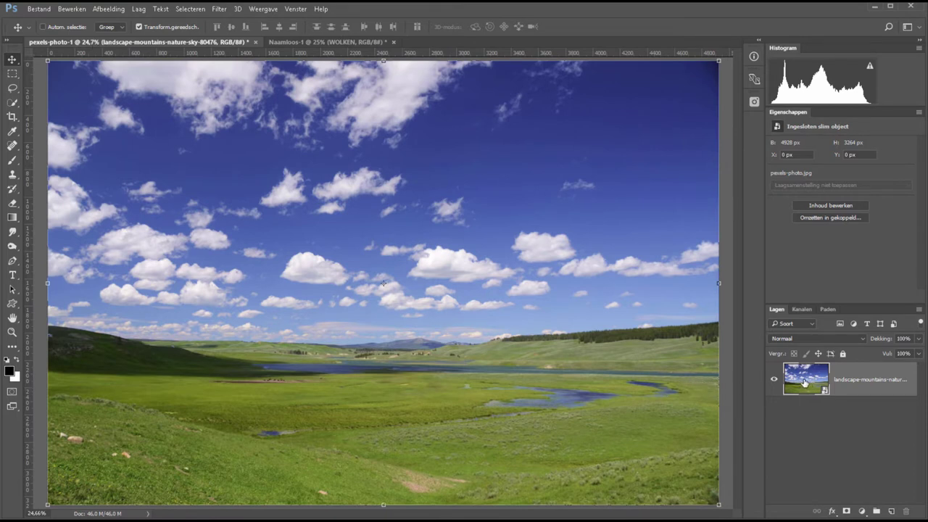
left_click_drag(803, 382, 322, 58)
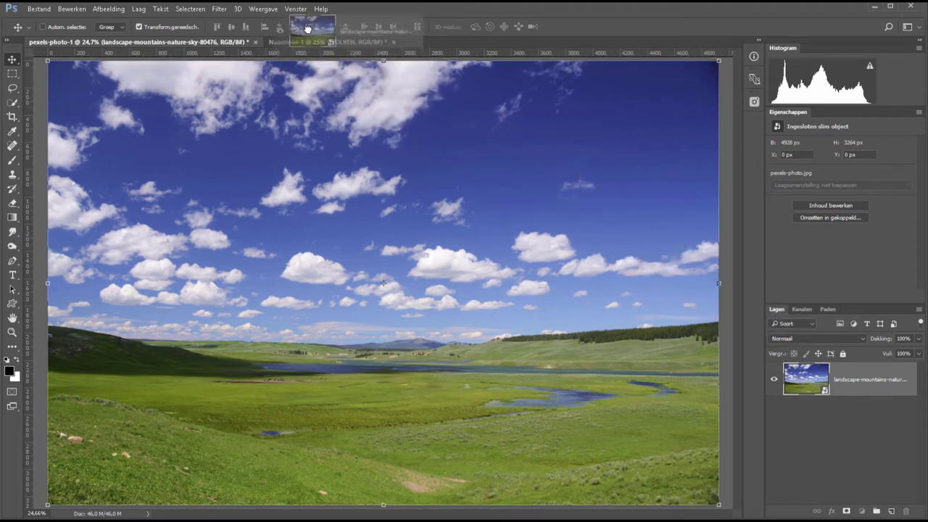
left_click_drag(323, 58, 308, 42)
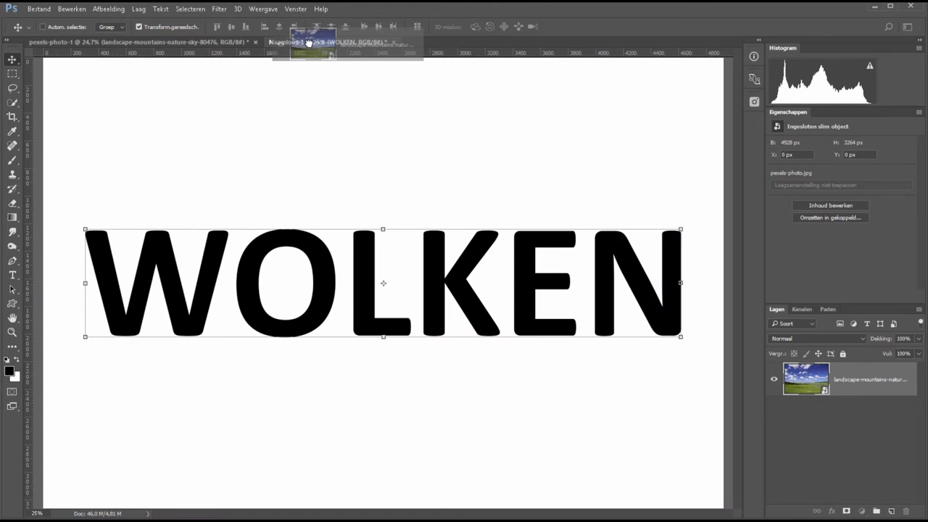
left_click_drag(308, 42, 311, 179)
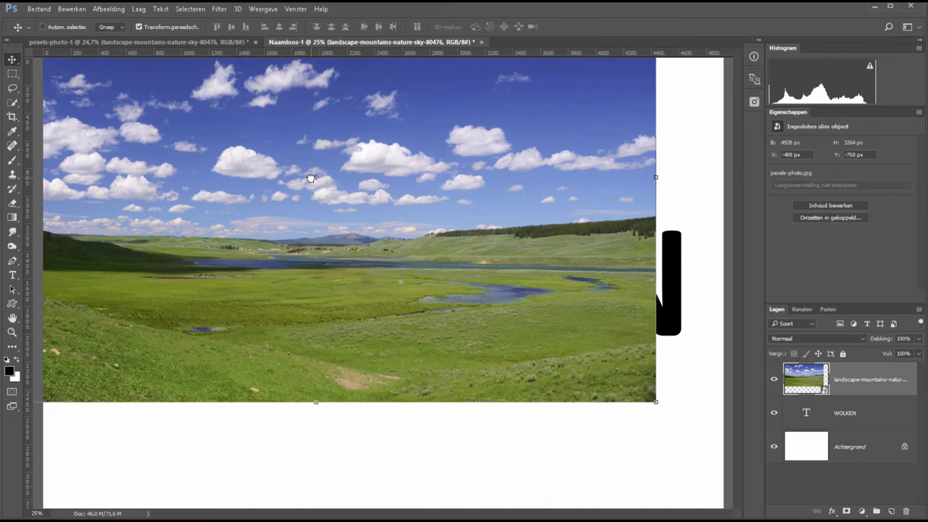
mouse_move(145, 137)
left_mouse_down()
mouse_move(291, 247)
mouse_move(247, 256)
left_mouse_up()
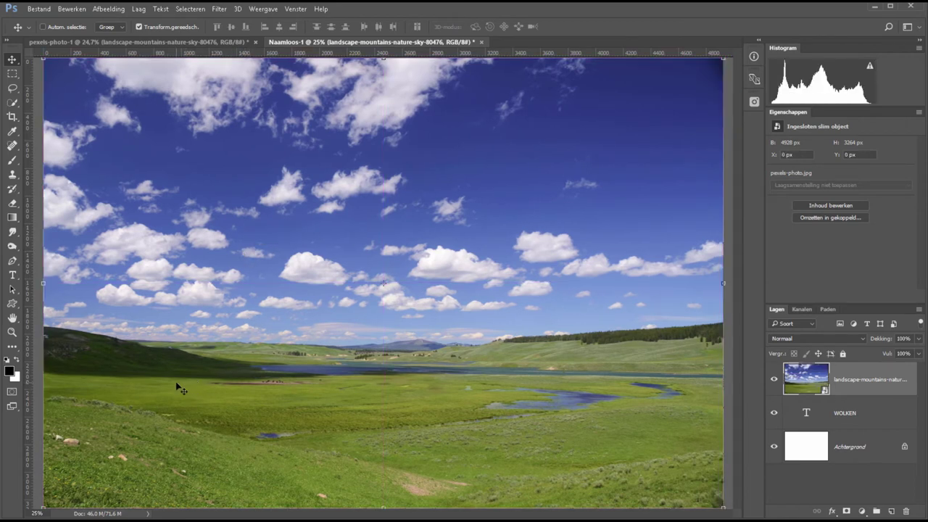
Set layer visibility so both the WOLKEN text and the landscape photo show.
left_click(774, 447, "alt")
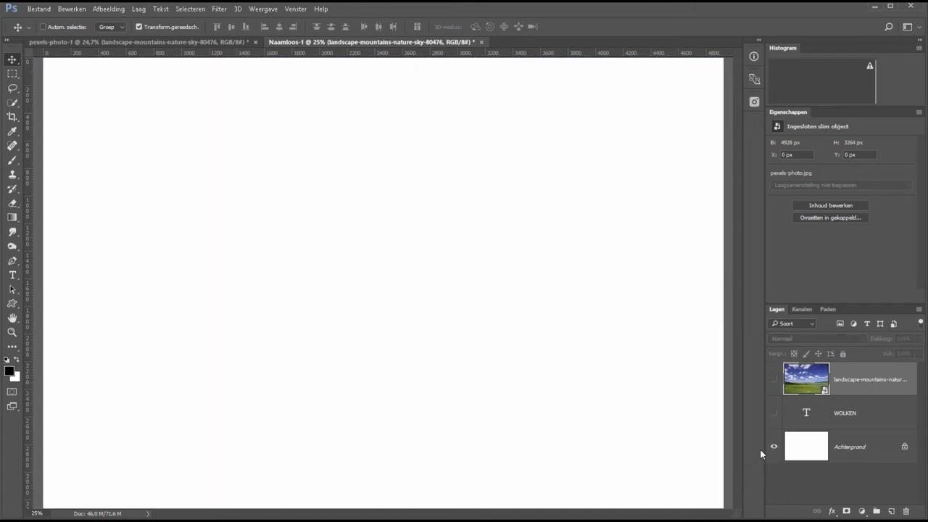
left_click(773, 413)
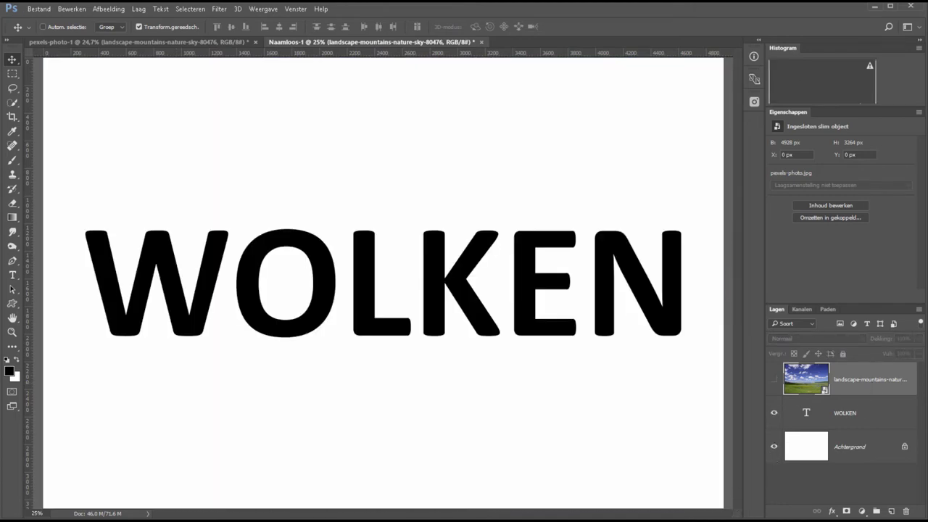
left_click(774, 379)
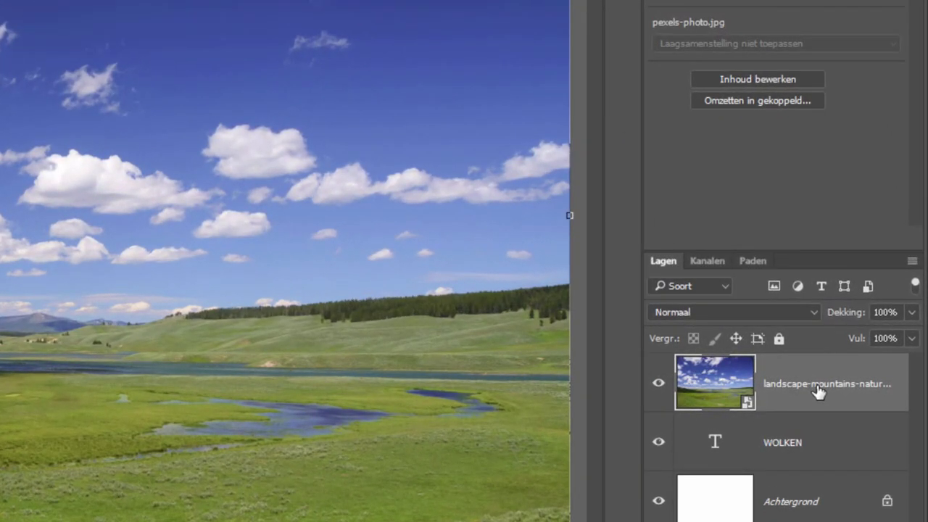
Make the landscape layer a clipping mask on the WOLKEN text layer.
right_click(841, 385)
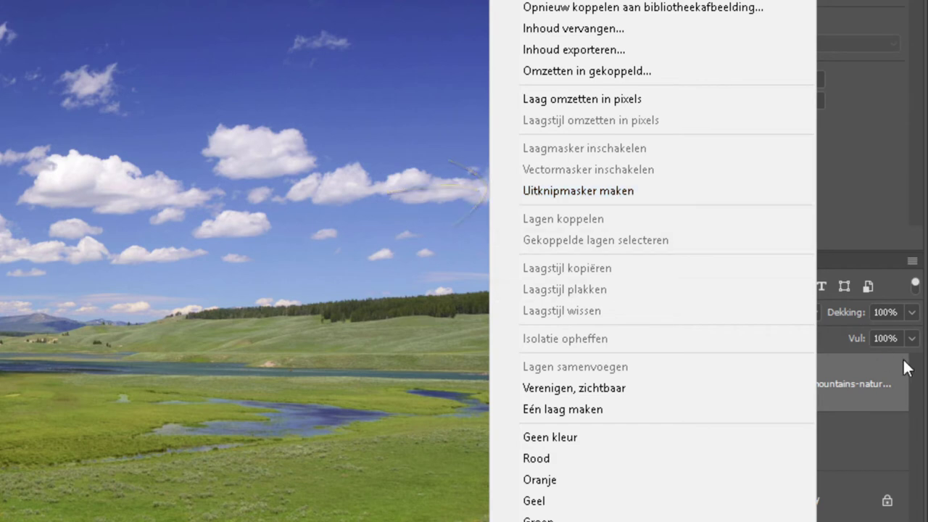
left_click(886, 382)
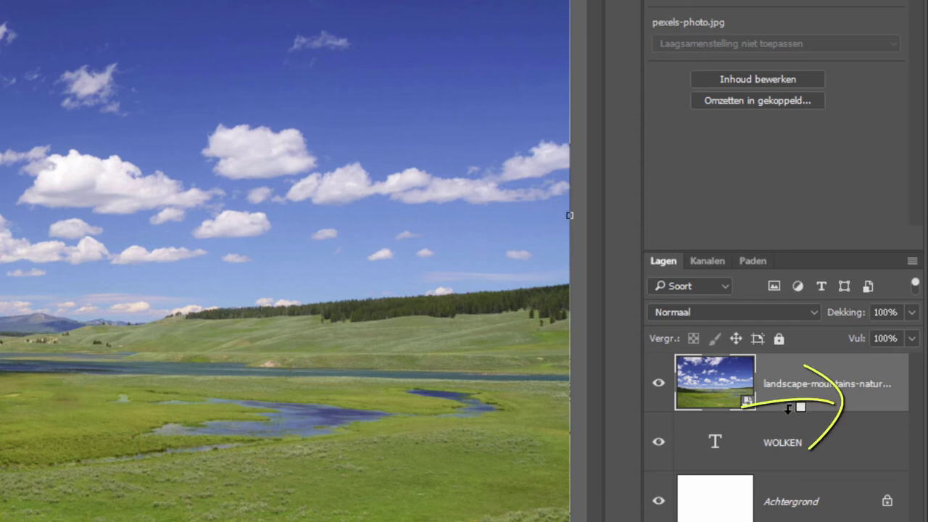
left_click(791, 410, "alt")
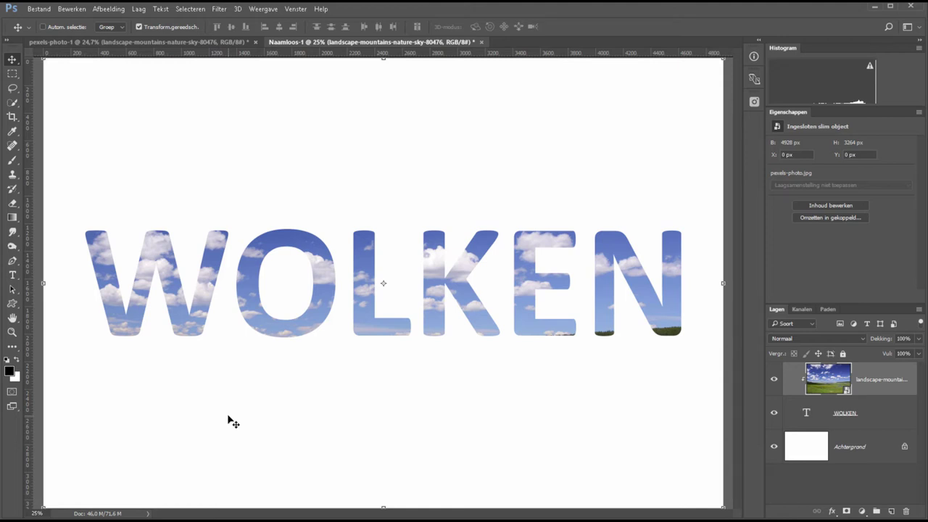
left_click(774, 413, "alt")
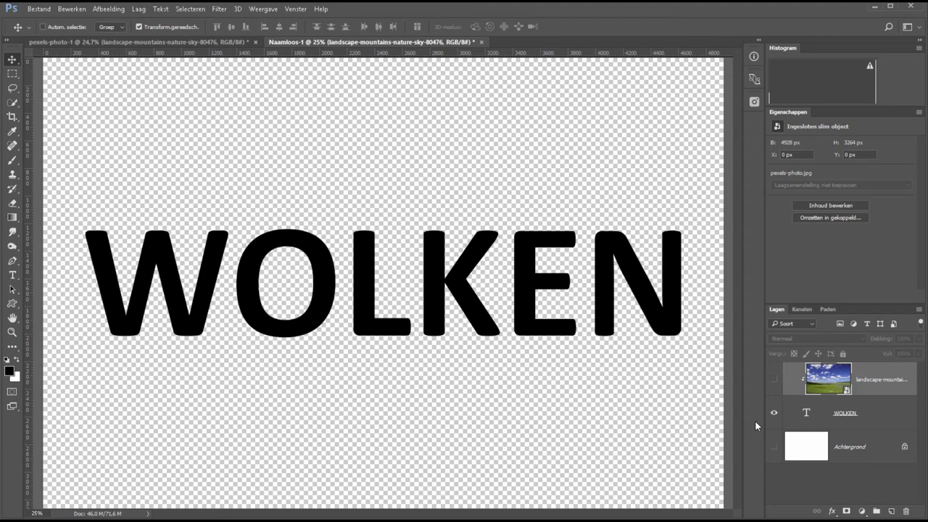
left_click(773, 378)
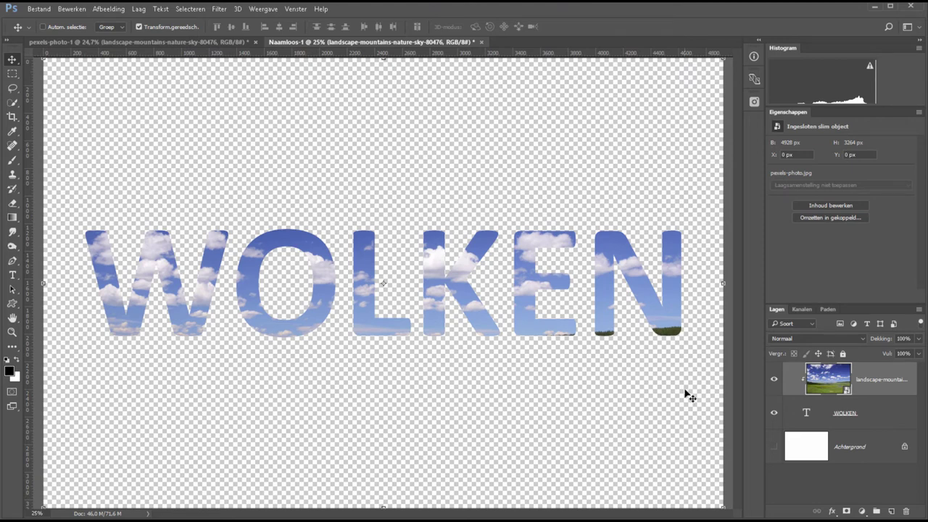
left_click(773, 447)
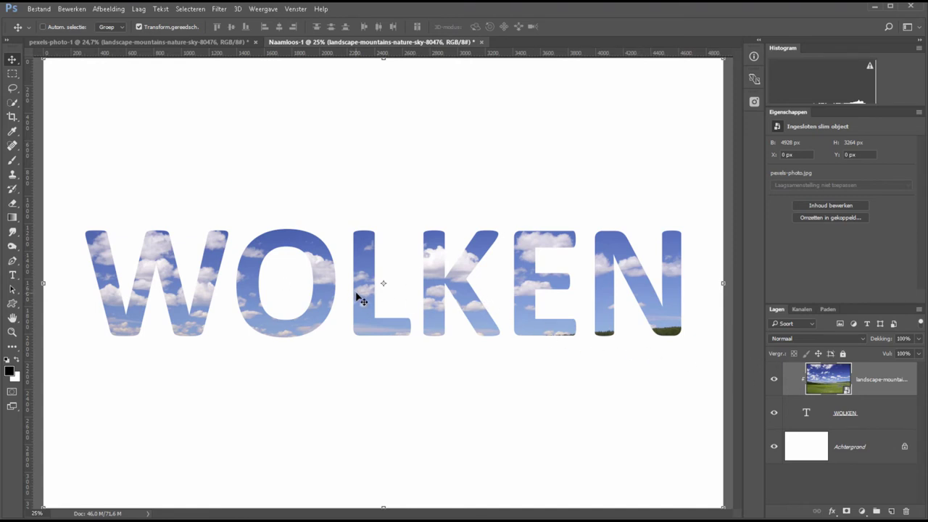
Enable Auto-Select and drag the cloud photo lower inside the WOLKEN letters.
left_click_drag(356, 293, 360, 306)
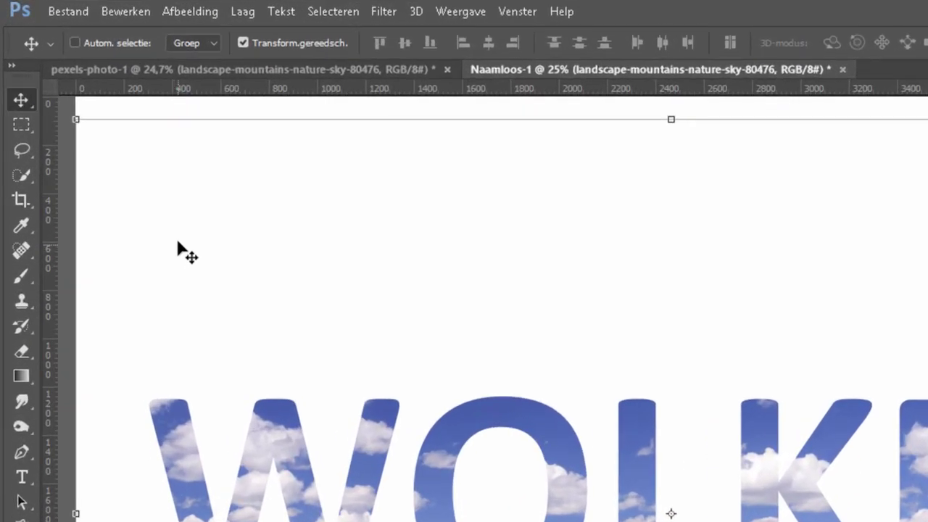
left_click(74, 43)
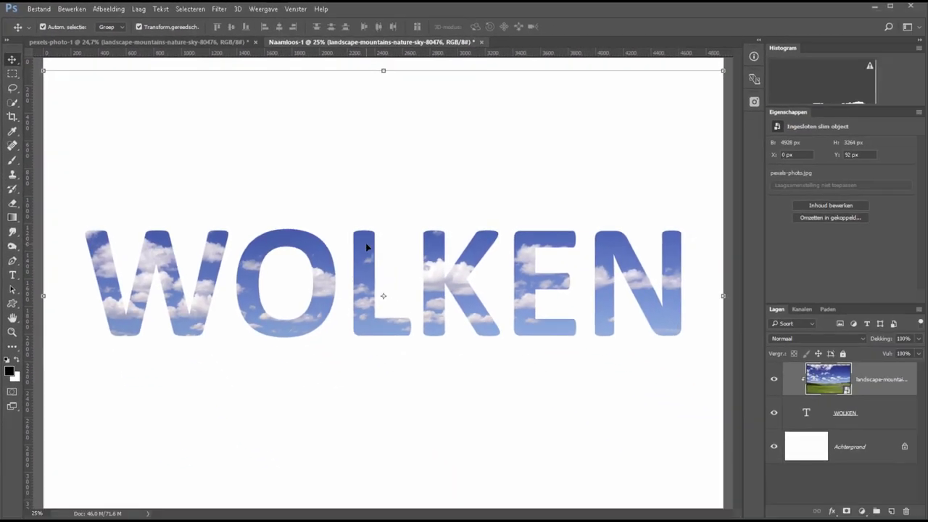
left_click_drag(370, 284, 368, 291)
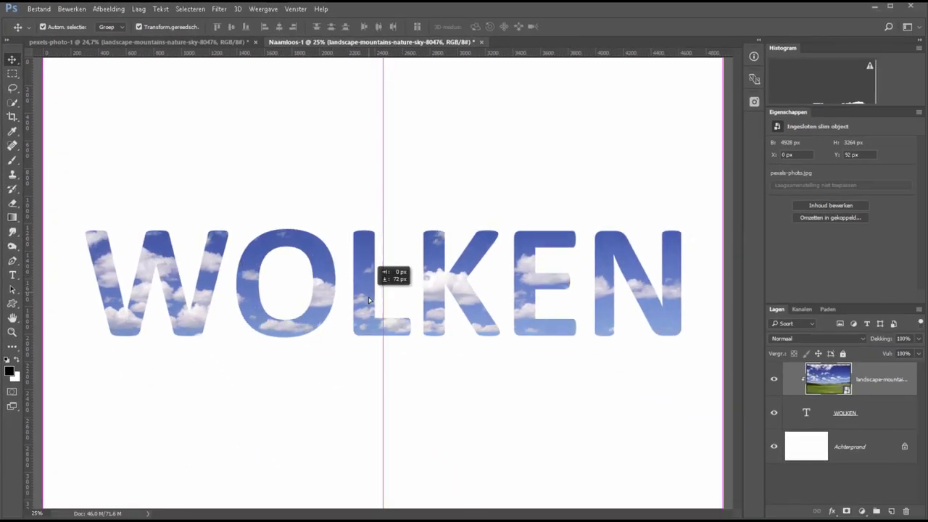
left_click(834, 415)
left_click(448, 400)
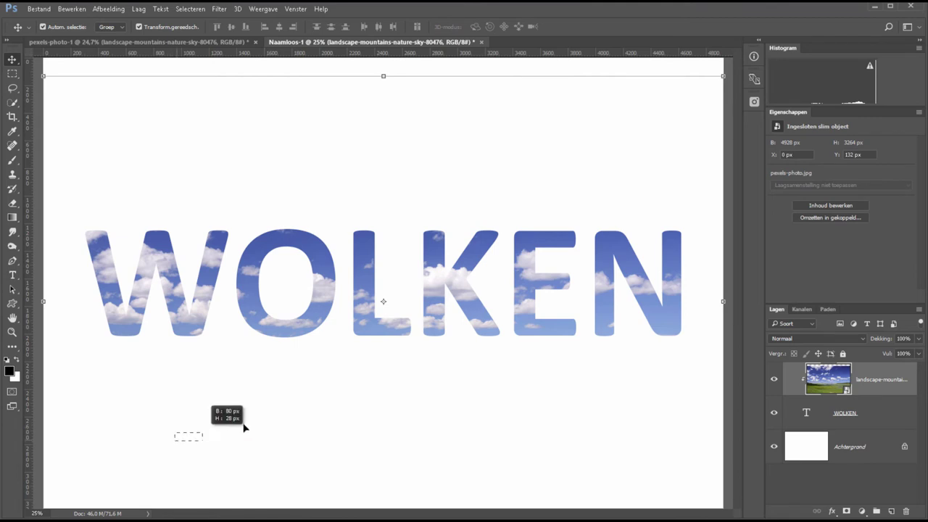
mouse_move(506, 278)
left_mouse_down()
mouse_move(528, 280)
mouse_move(524, 269)
left_mouse_up()
Shift the clouds slightly upward and nudge the WOLKEN text up a little.
left_click(875, 413)
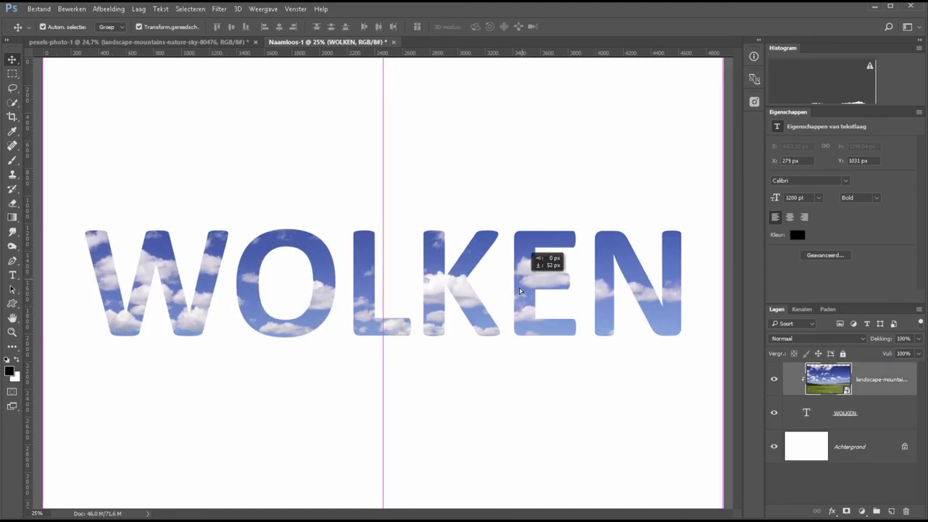
left_click_drag(523, 269, 524, 252)
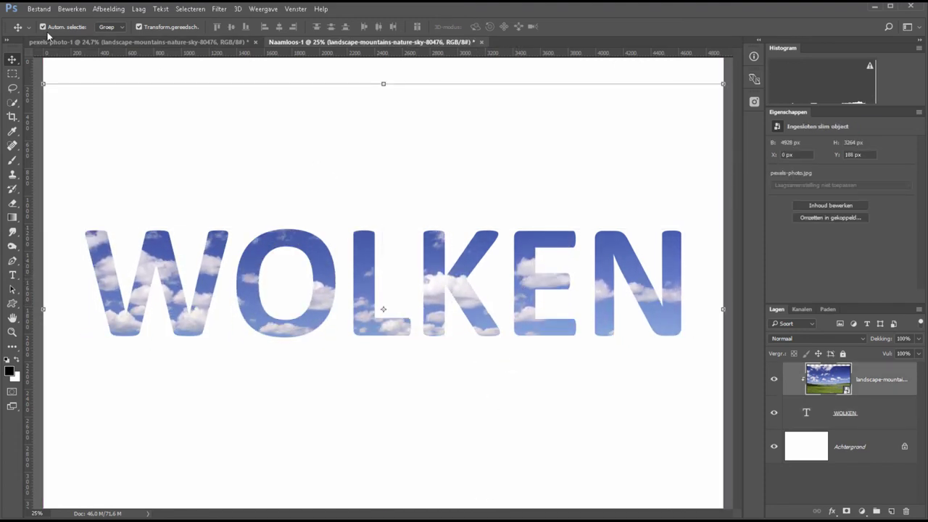
left_click(880, 420)
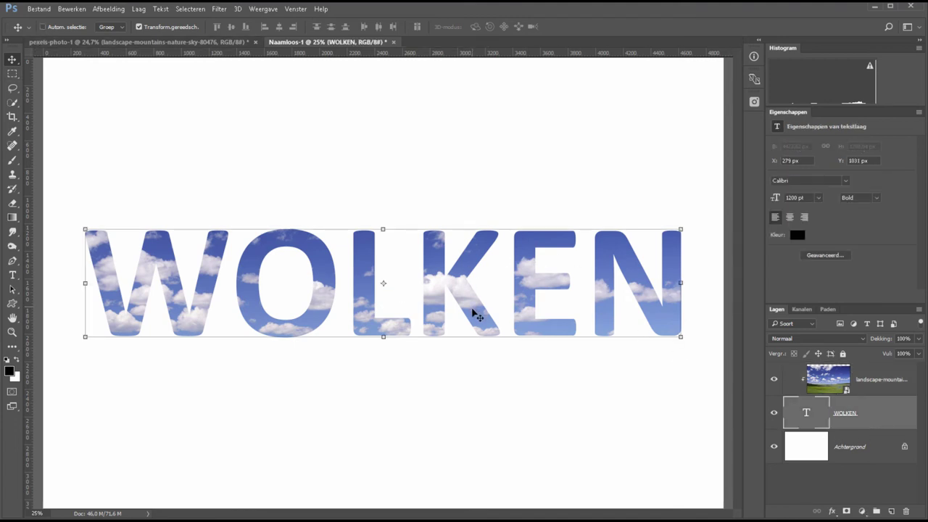
mouse_move(475, 313)
left_mouse_down()
mouse_move(470, 299)
mouse_move(470, 313)
mouse_move(421, 327)
mouse_move(416, 292)
left_mouse_up()
left_click(888, 383)
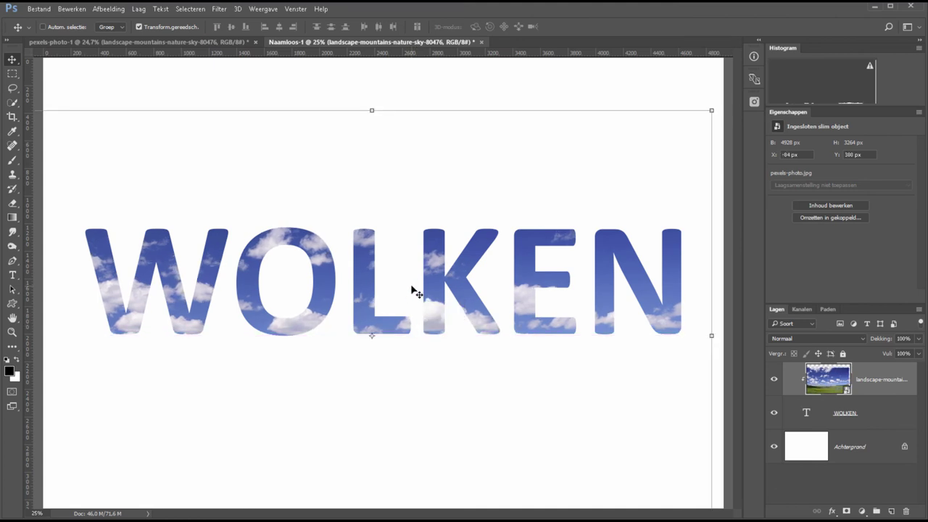
Crop the canvas to a full-width band around WOLKEN with Afbeelding > Uitsnijden.
key("m")
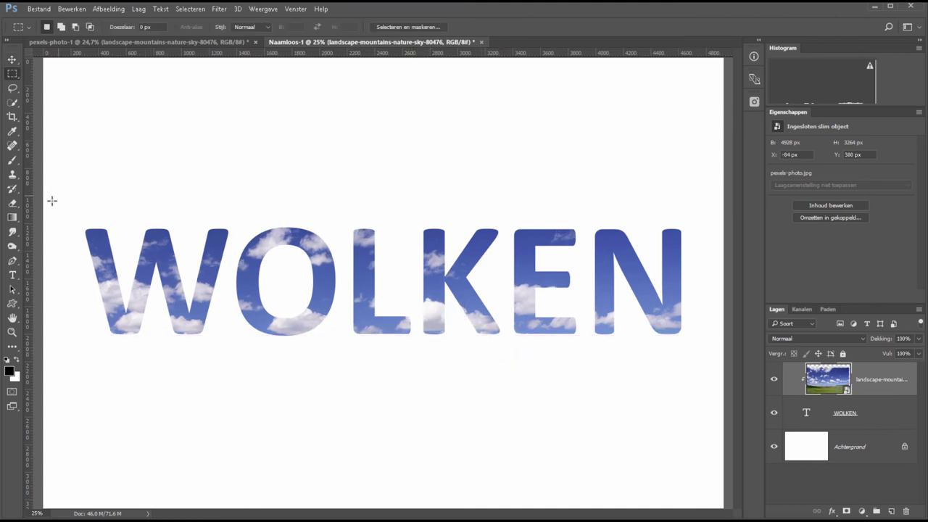
left_click_drag(40, 201, 745, 363)
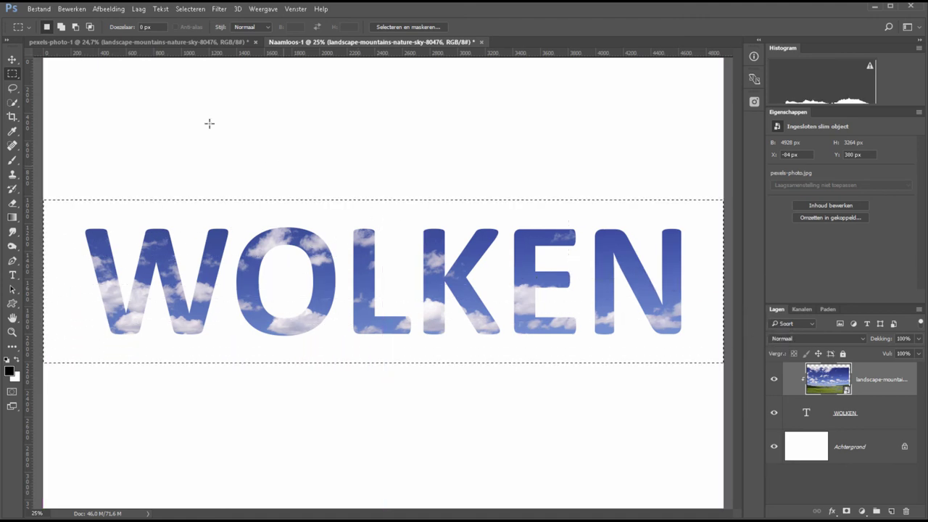
left_click(108, 9)
left_click(142, 120)
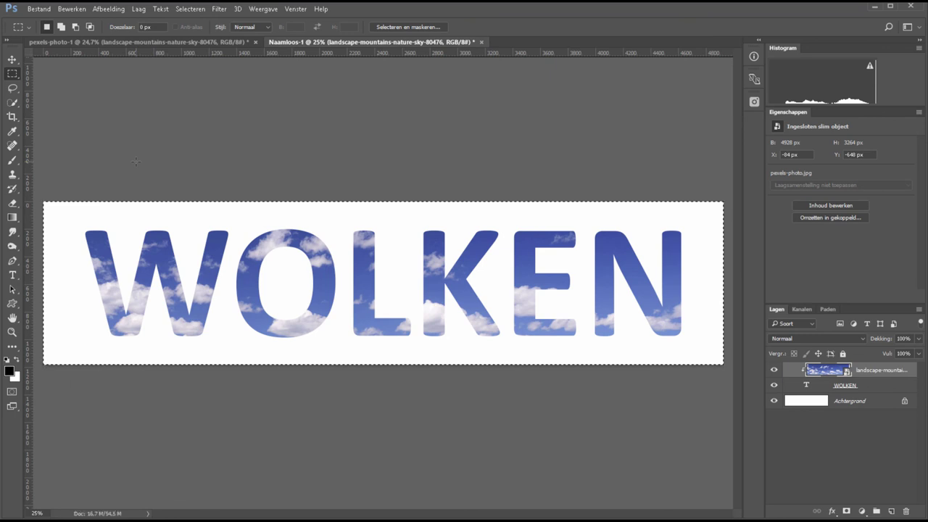
Add a WOLKEN drop shadow: 75% opacity, 120° angle, 55 px distance, 109 px size.
double_click(893, 385)
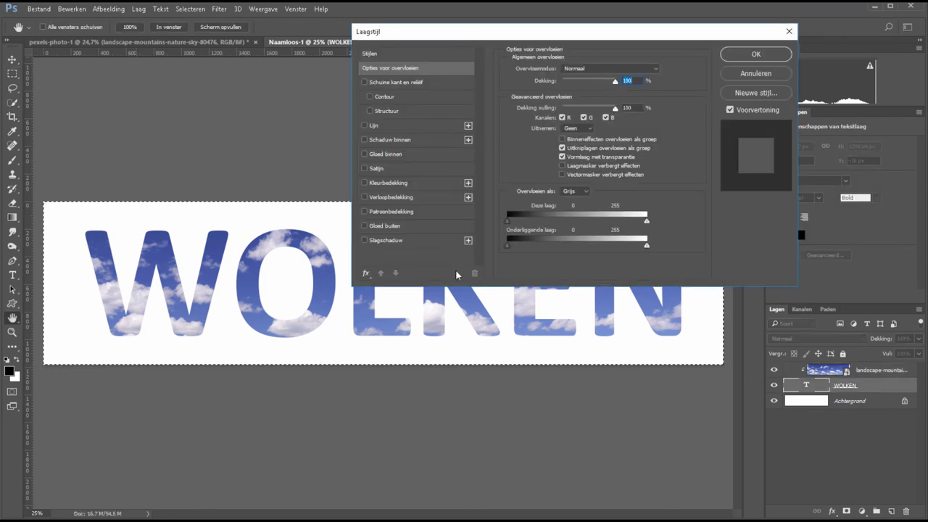
left_click(365, 240)
left_click(387, 240)
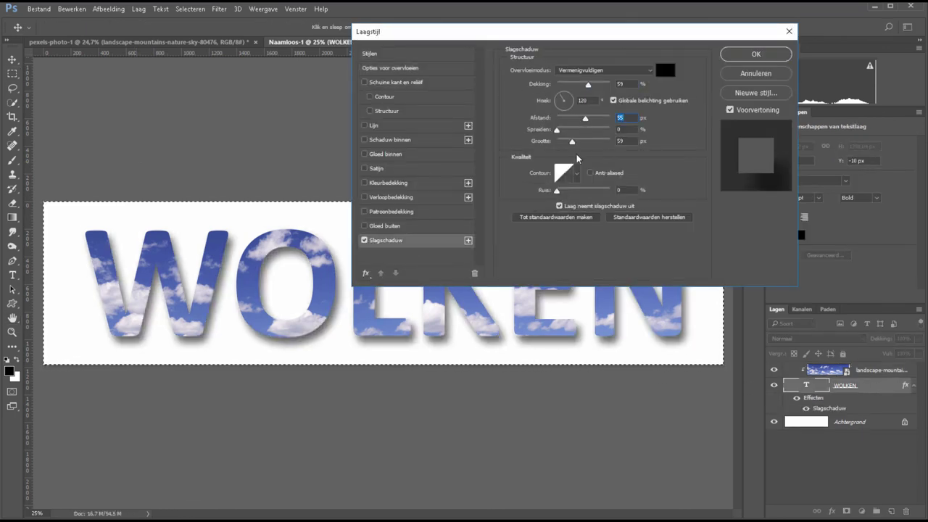
left_click_drag(575, 84, 593, 86)
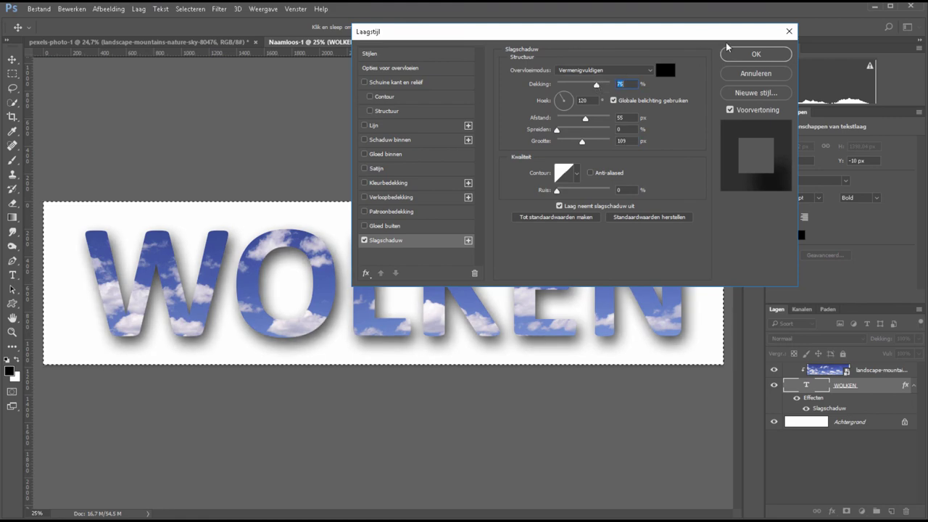
left_click(755, 54)
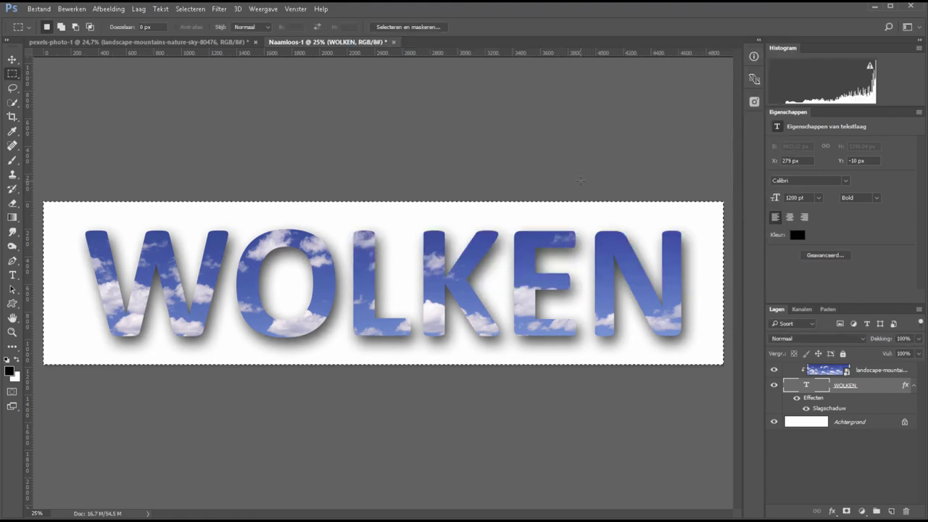